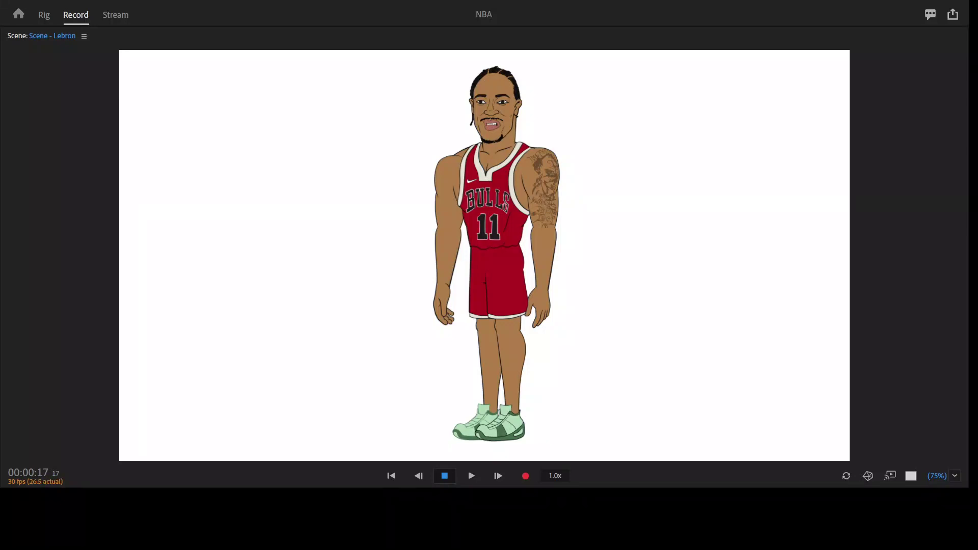
# Preview the puppet enlarged and scrub the beginning of the scene, leaving the playhead at frame 2
pyautogui.press('`')
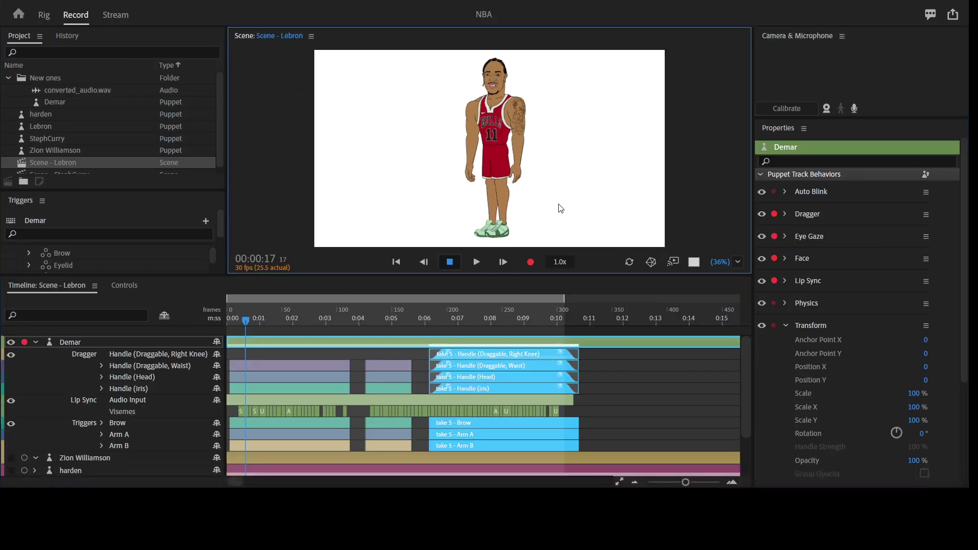
pyautogui.moveTo(234, 309); pyautogui.dragTo(216, 314)
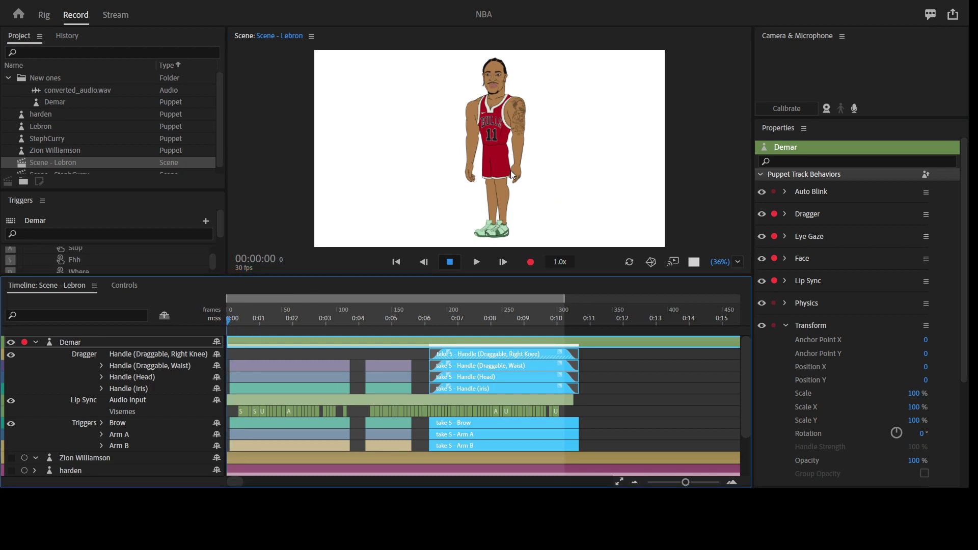
pyautogui.press('`')
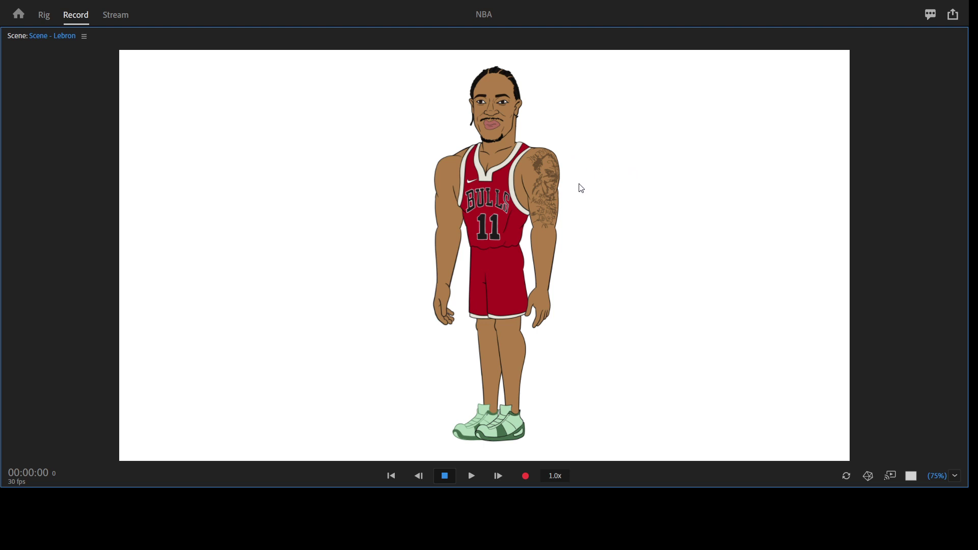
pyautogui.press('`')
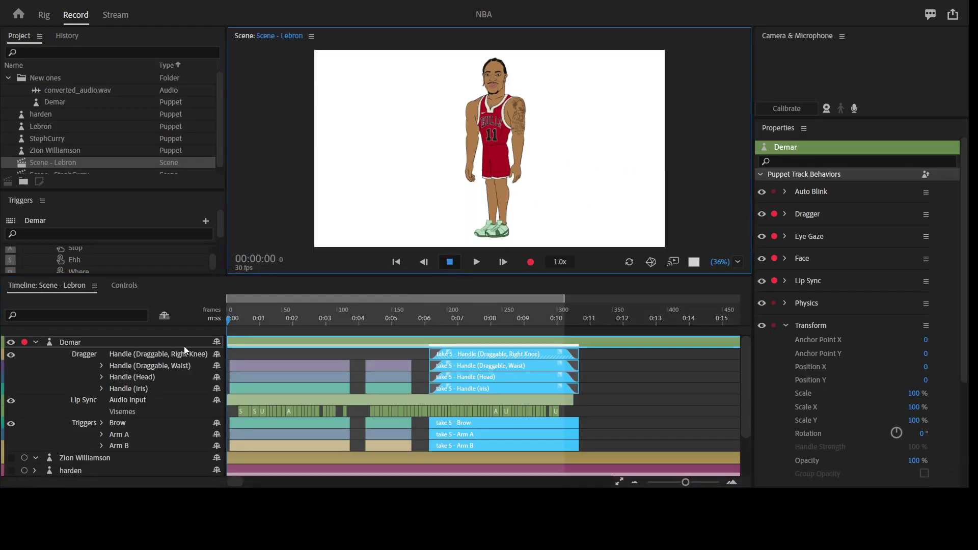
pyautogui.click(235, 320)
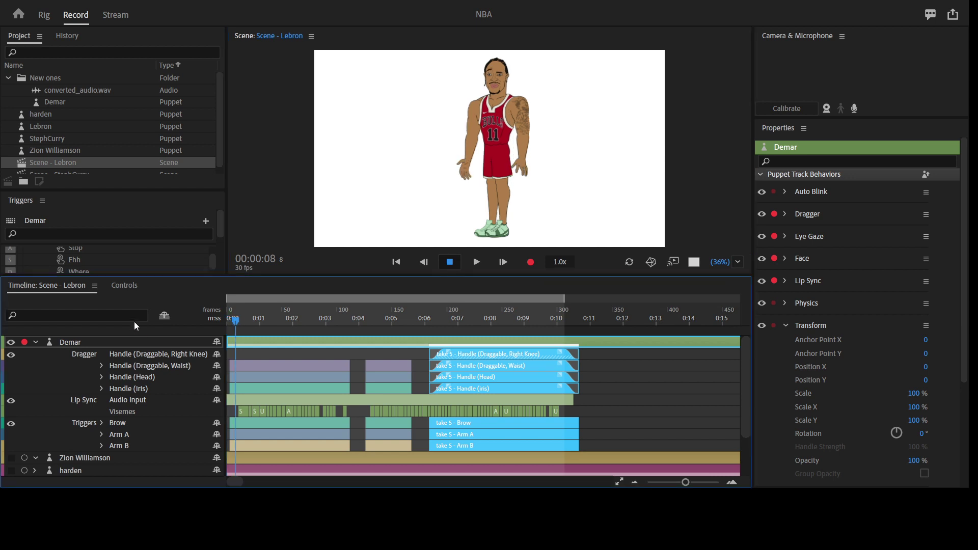
pyautogui.moveTo(235, 320); pyautogui.dragTo(229, 320)
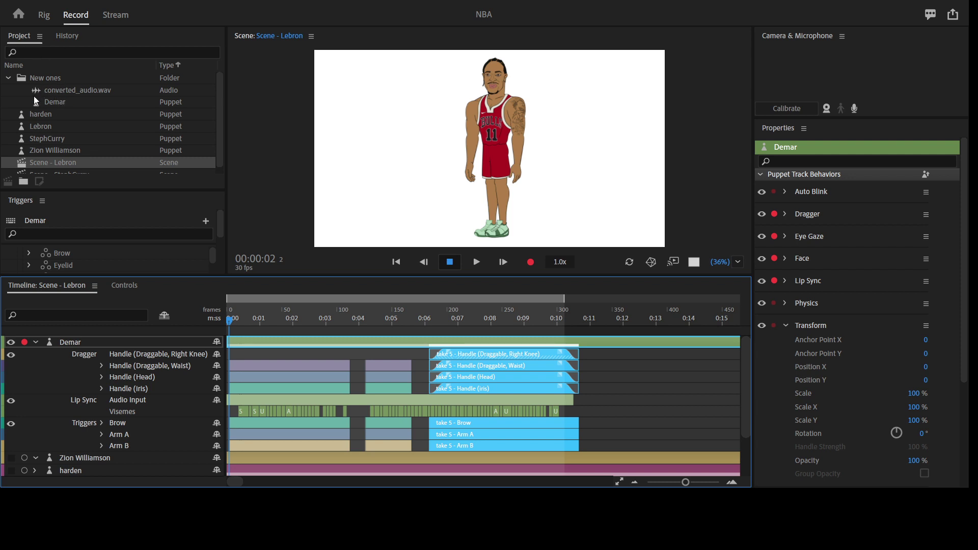
# Add a camera to the scene framed at Zoom 141% and Position Y -159, and turn its visibility off
pyautogui.click(101, 342)
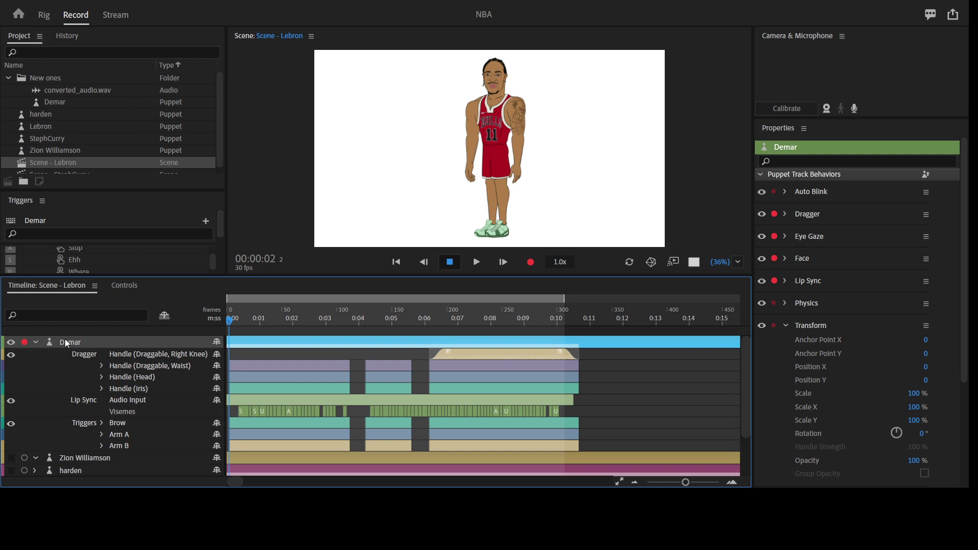
pyautogui.click(87, 337)
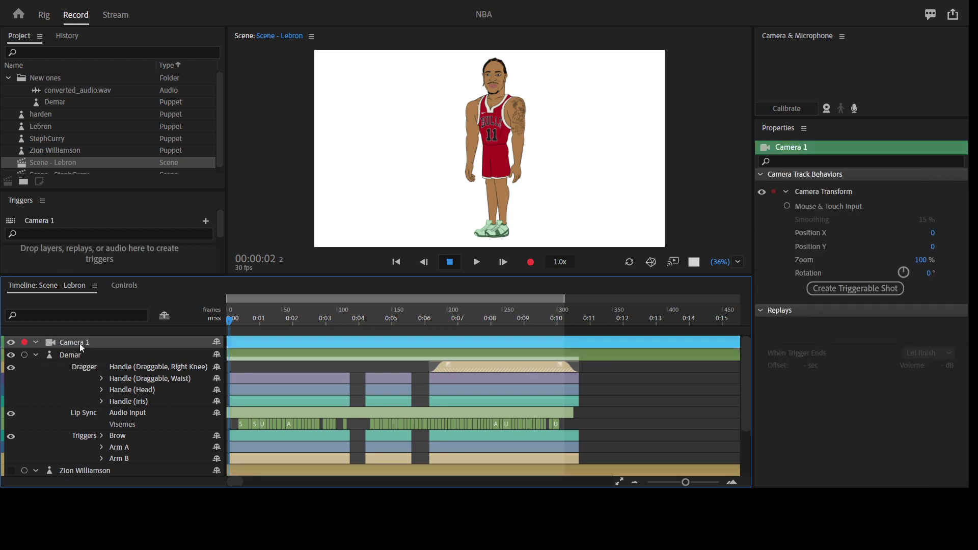
pyautogui.moveTo(926, 260); pyautogui.dragTo(918, 324)
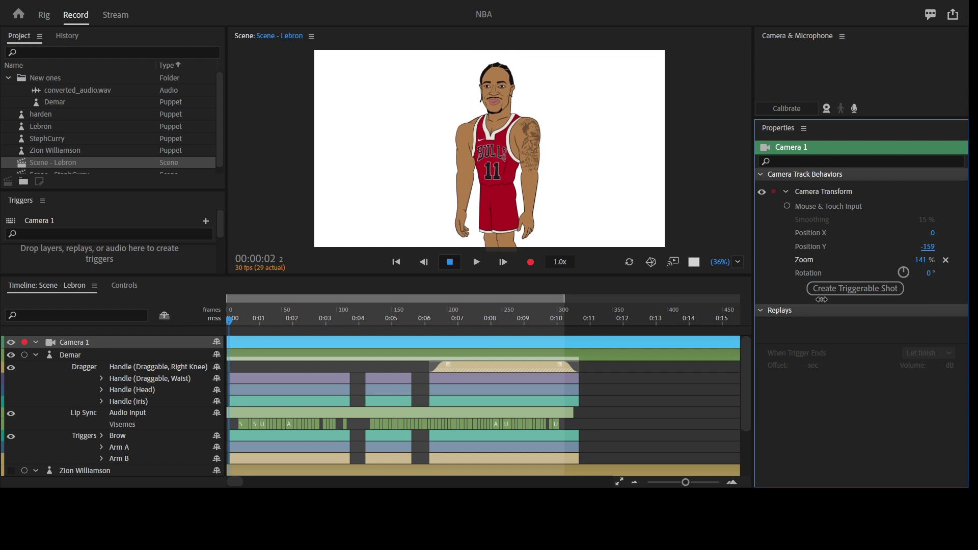
pyautogui.click(10, 343)
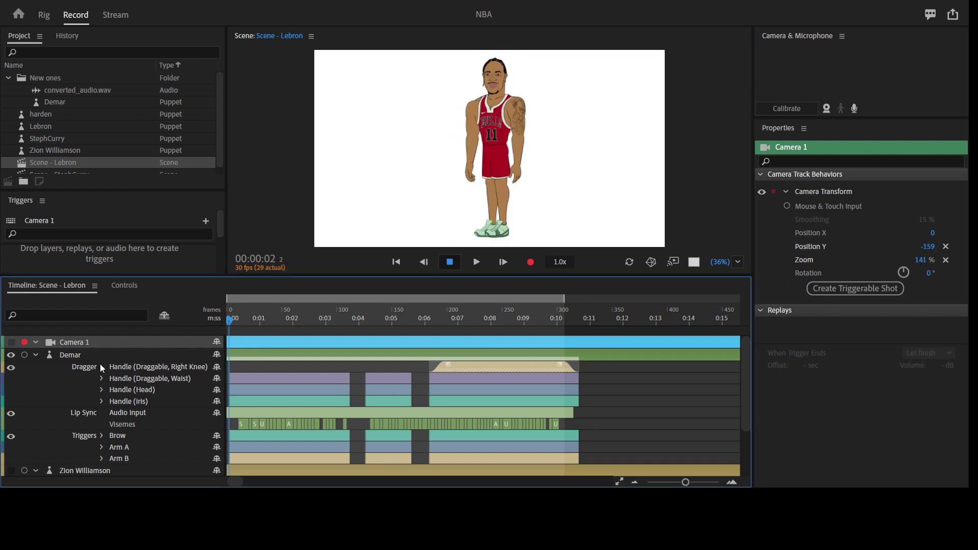
# Select the Demar puppet track and check the puppet in the enlarged scene view
pyautogui.click(99, 363)
pyautogui.click(96, 354)
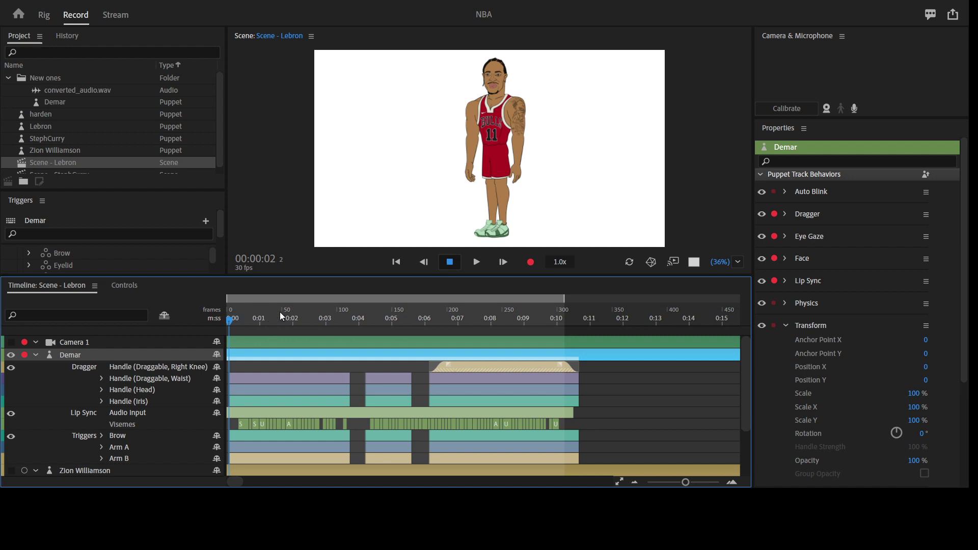
pyautogui.press('`')
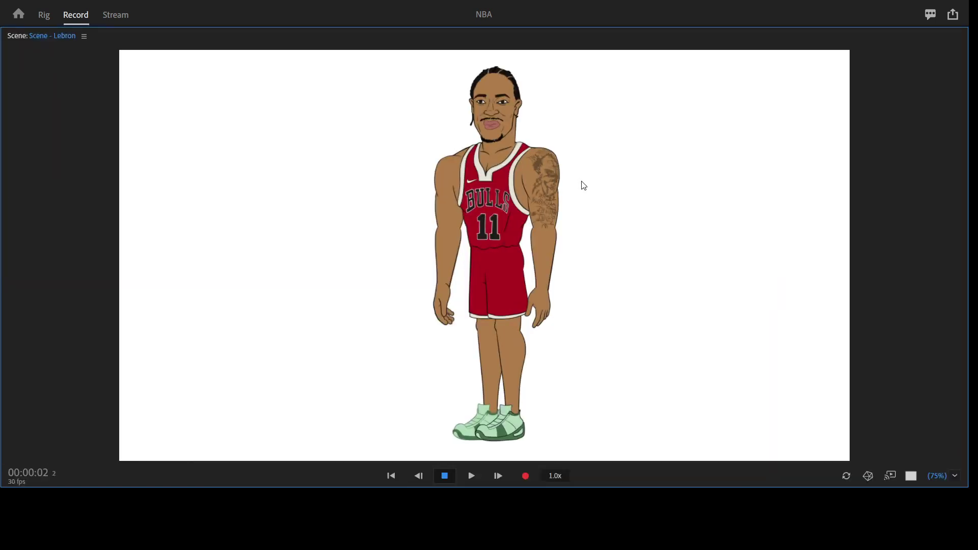
pyautogui.press('`')
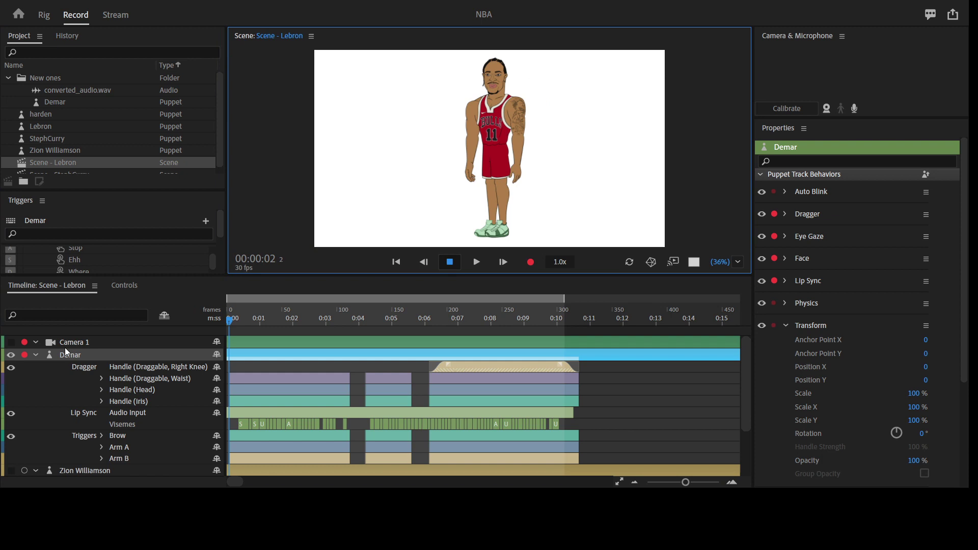
pyautogui.click(75, 358)
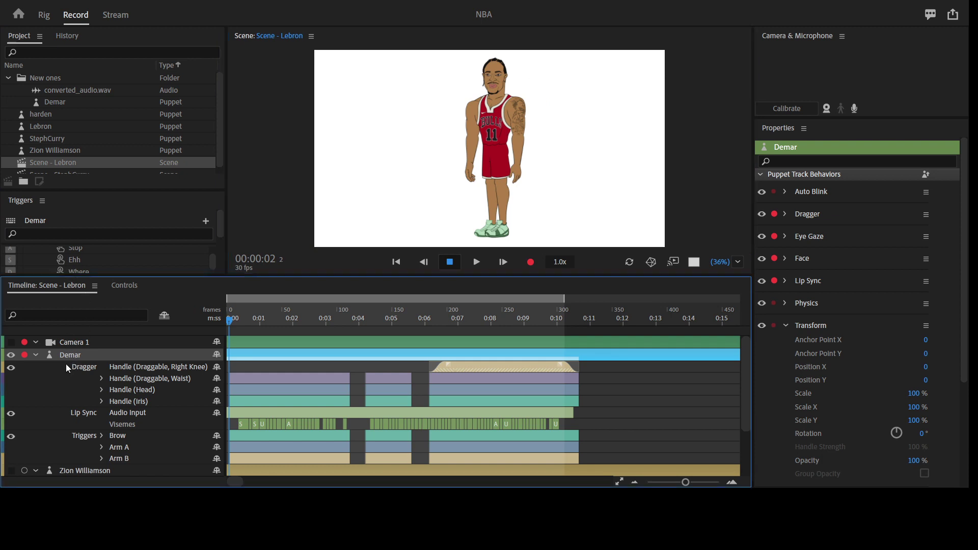
# Examine the Demar puppet's arm pose controls and their assigned trigger letters, and return to the timeline
pyautogui.click(122, 285)
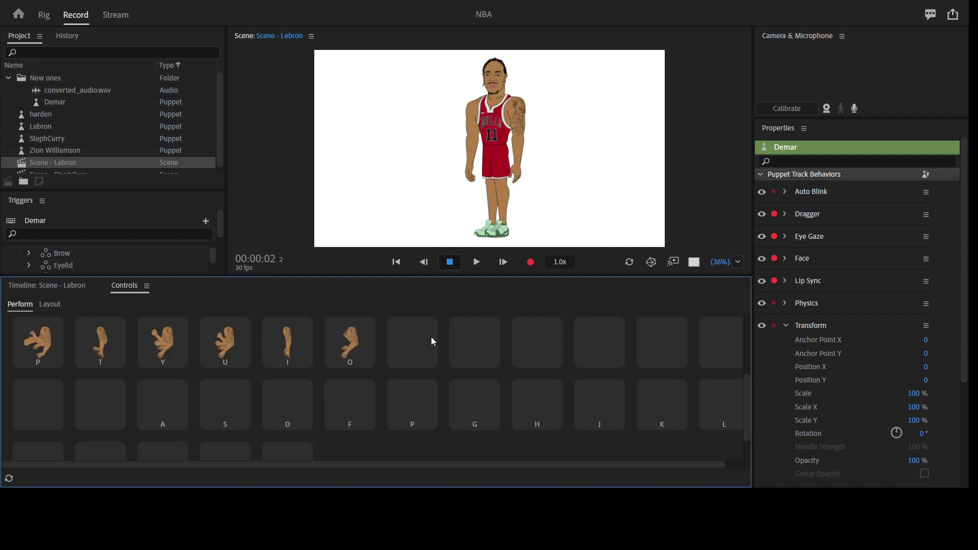
pyautogui.scroll(-5, 380, 355)
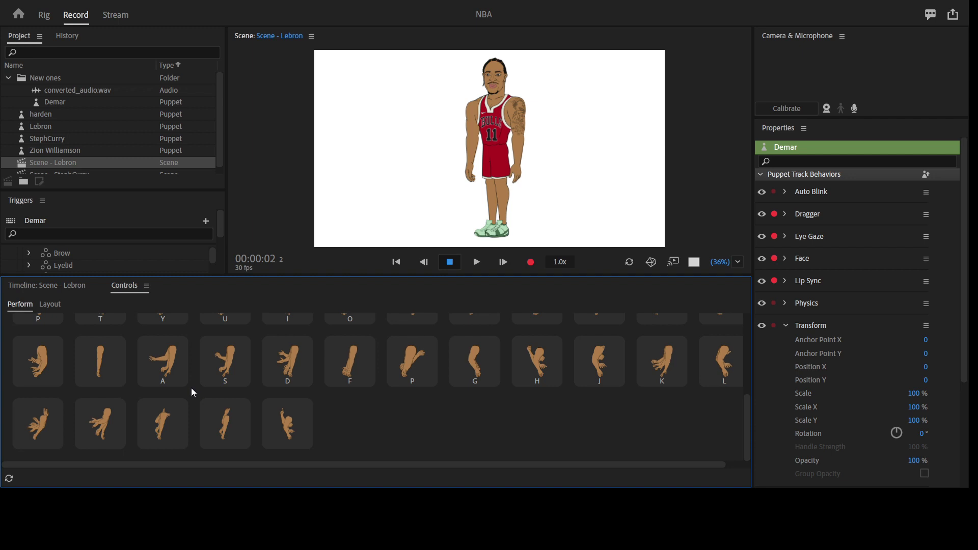
pyautogui.click(62, 287)
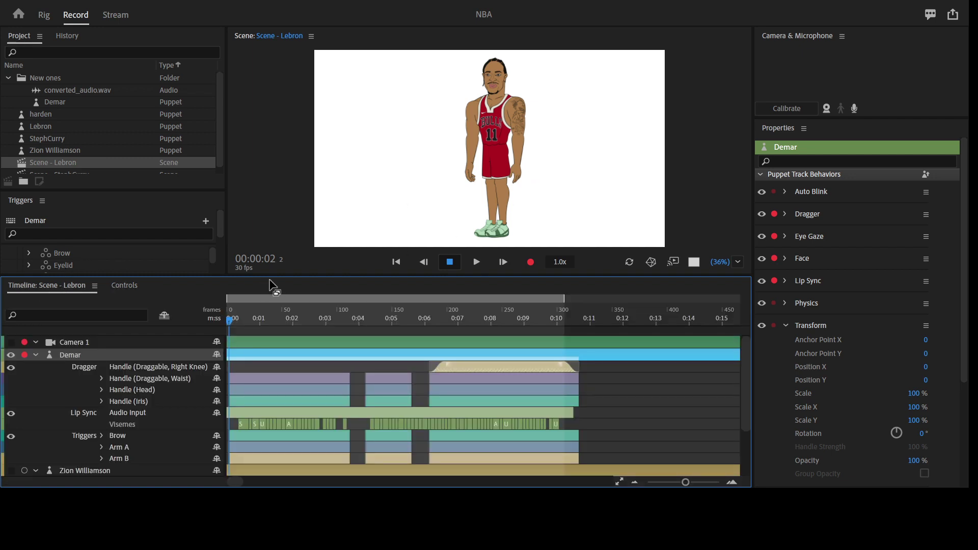
pyautogui.click(128, 285)
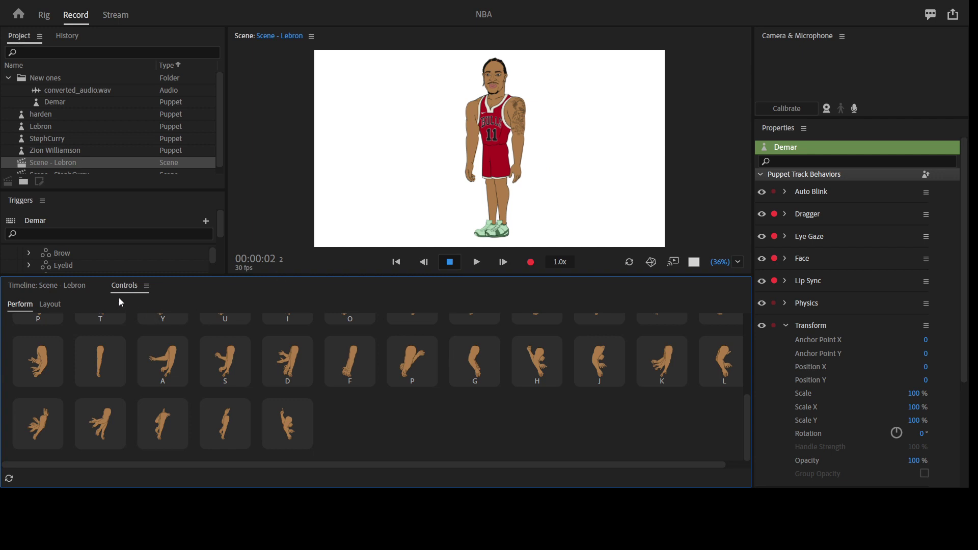
pyautogui.click(71, 286)
# Test the Demar puppet's arm pose triggers 1 through 8 in the enlarged scene view
pyautogui.press('`')
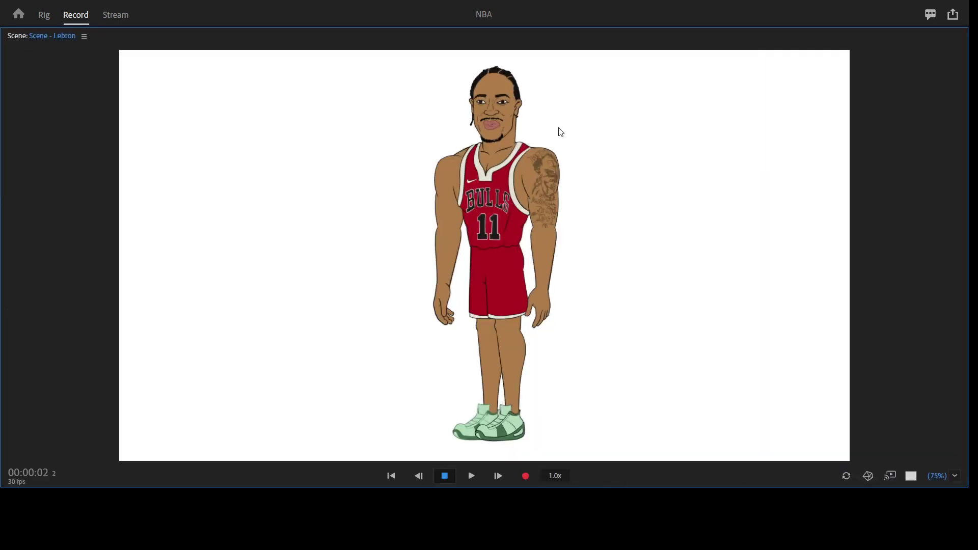
pyautogui.press('1')
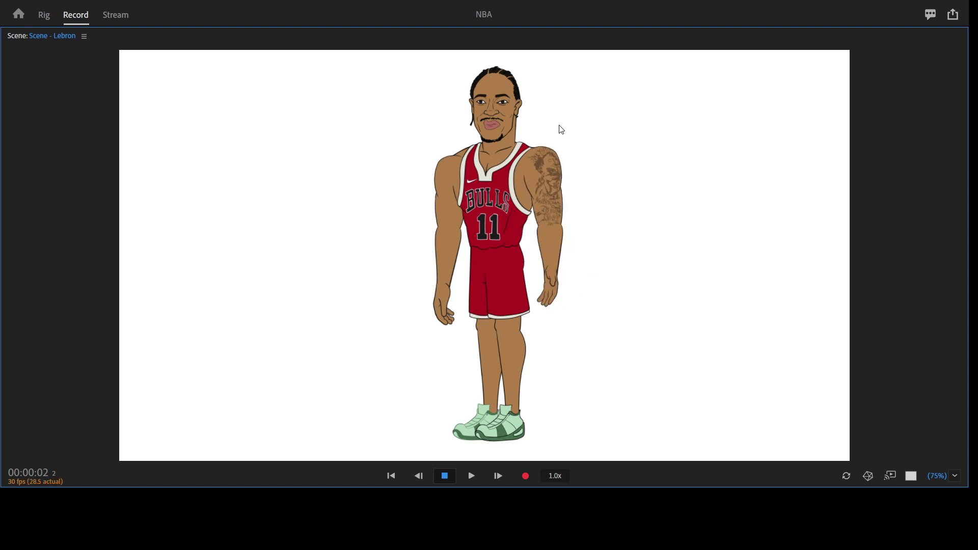
pyautogui.press('2')
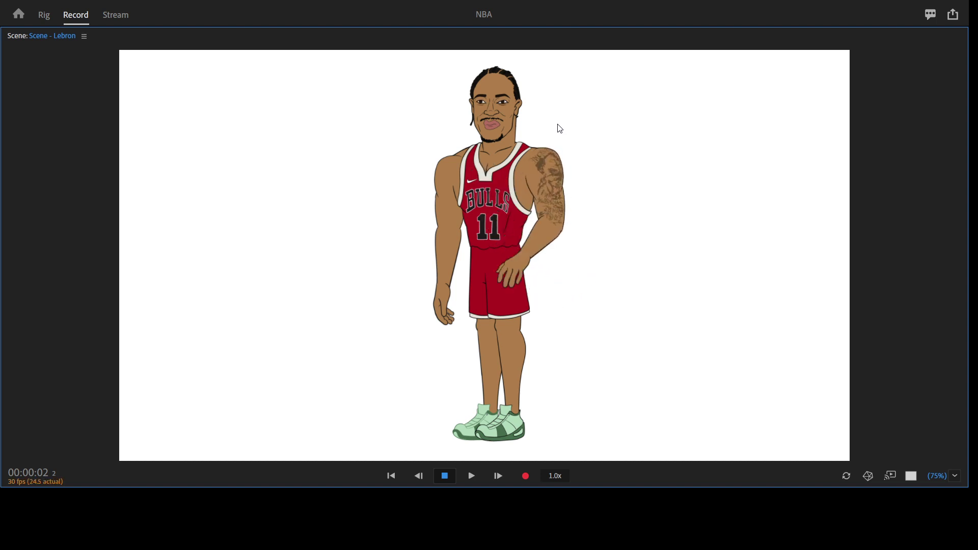
pyautogui.press('3')
pyautogui.press('4')
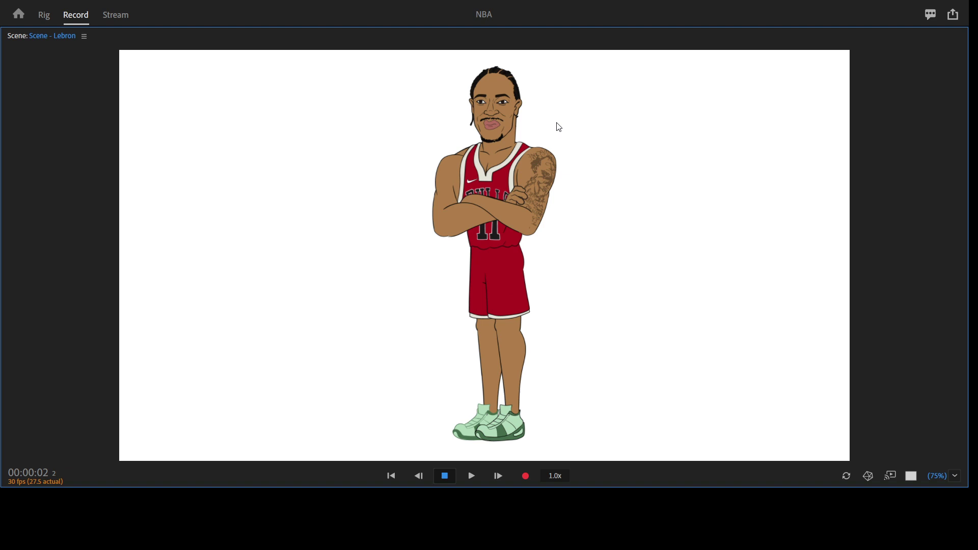
pyautogui.press('5')
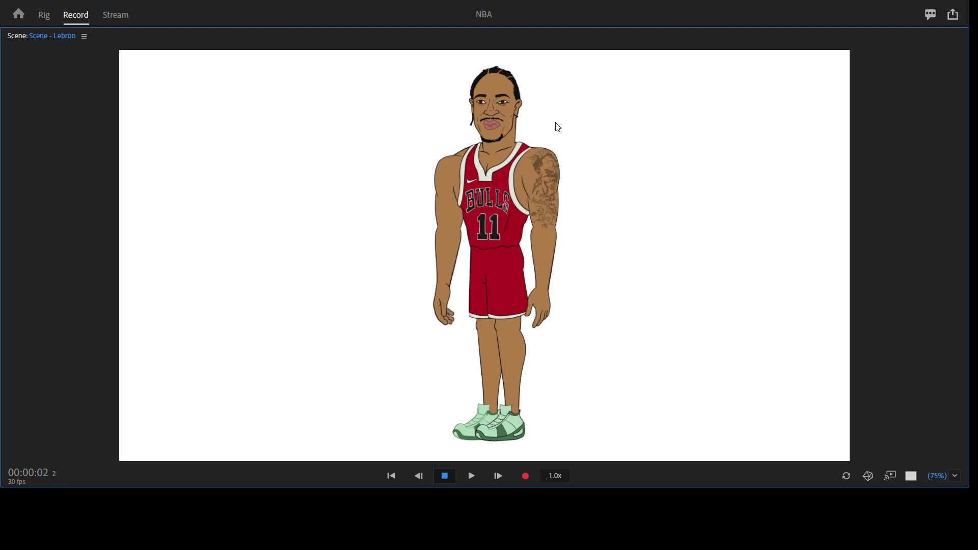
pyautogui.press('6')
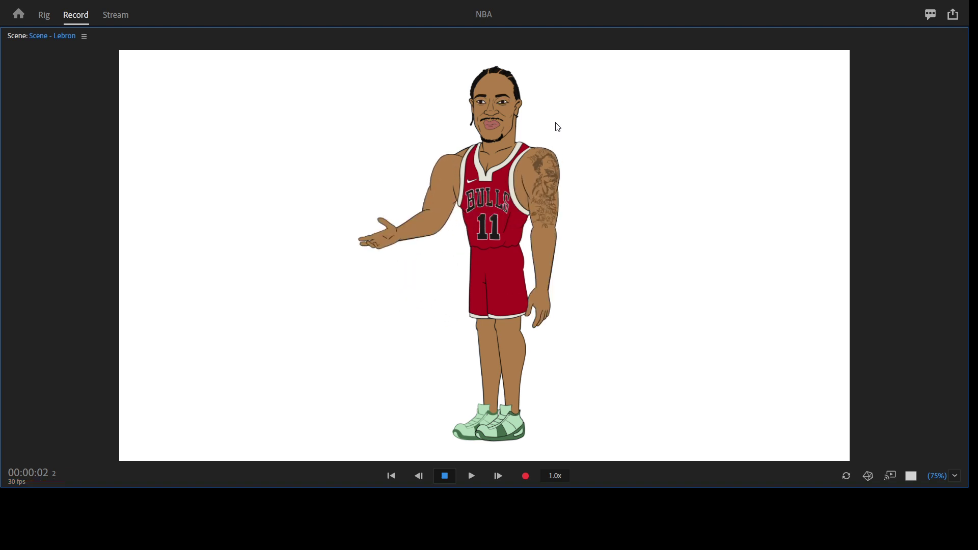
pyautogui.press('7')
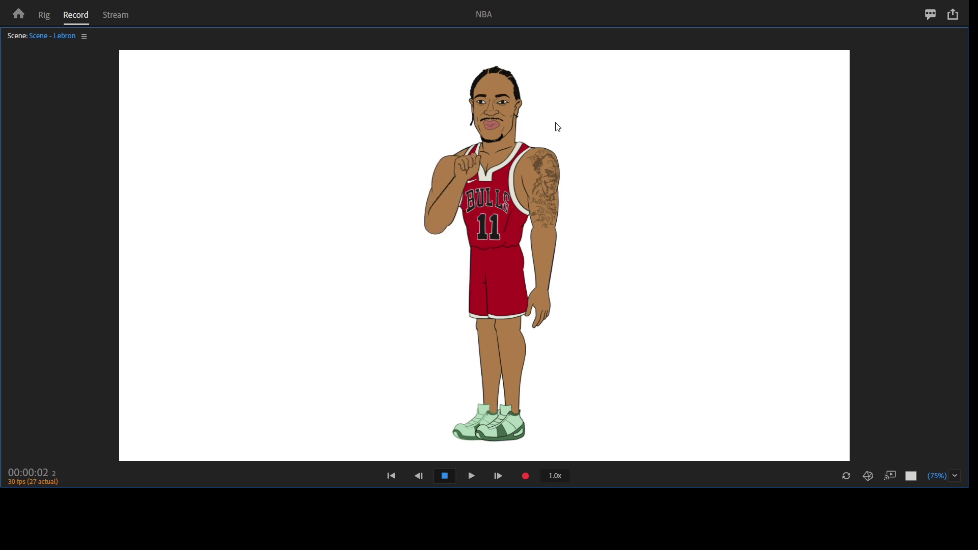
pyautogui.press('8')
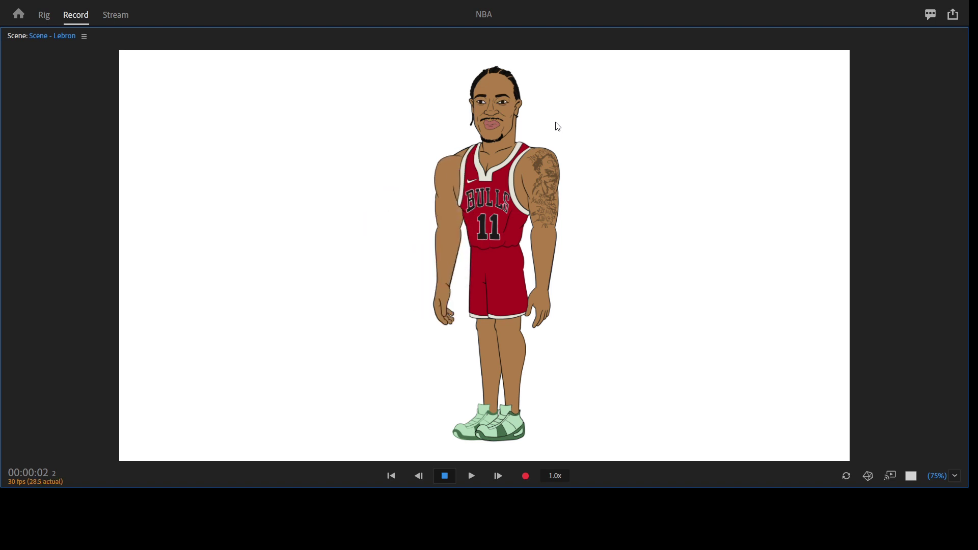
pyautogui.press('8')
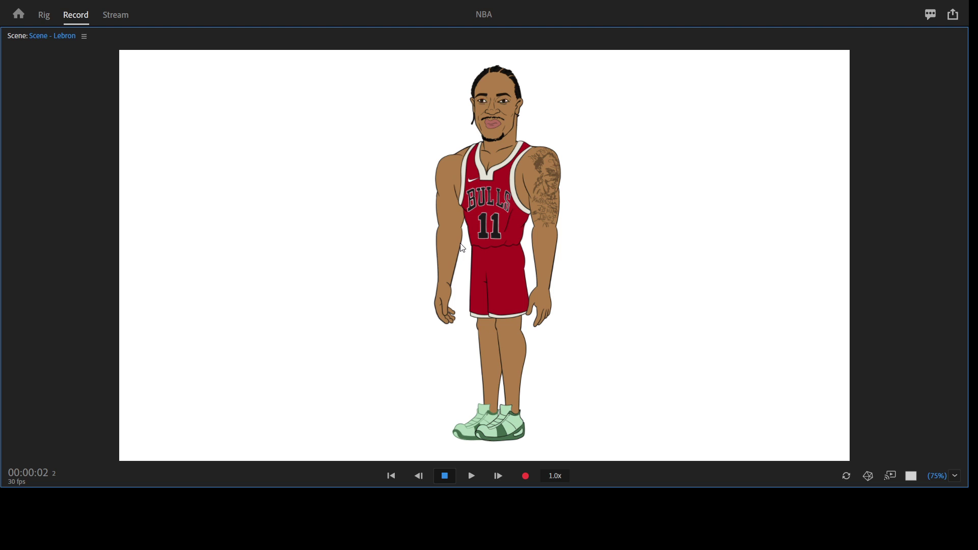
pyautogui.press('1')
pyautogui.press('`')
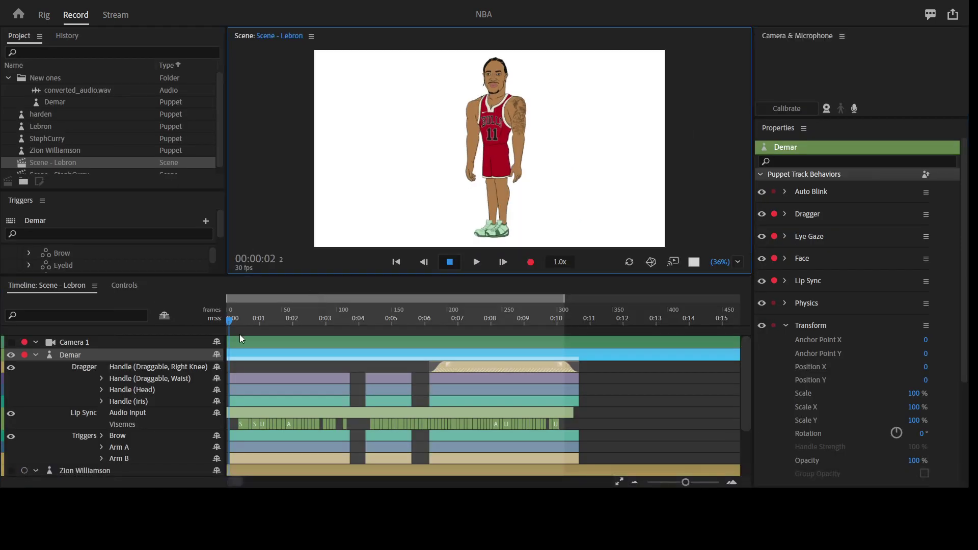
# Move the playhead to frame 3 and test several arm poses without assigned letters from the puppet's trigger controls
pyautogui.click(241, 318)
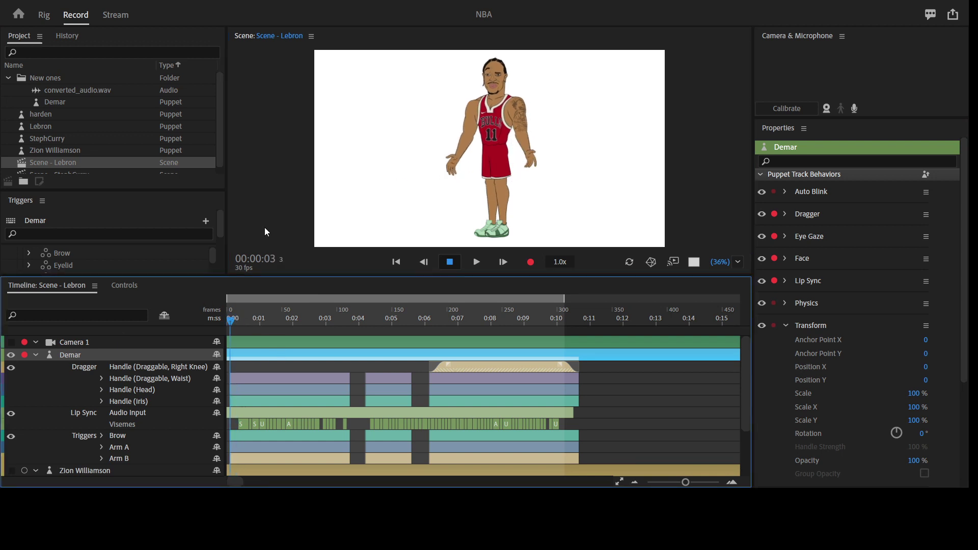
pyautogui.click(117, 286)
pyautogui.click(75, 288)
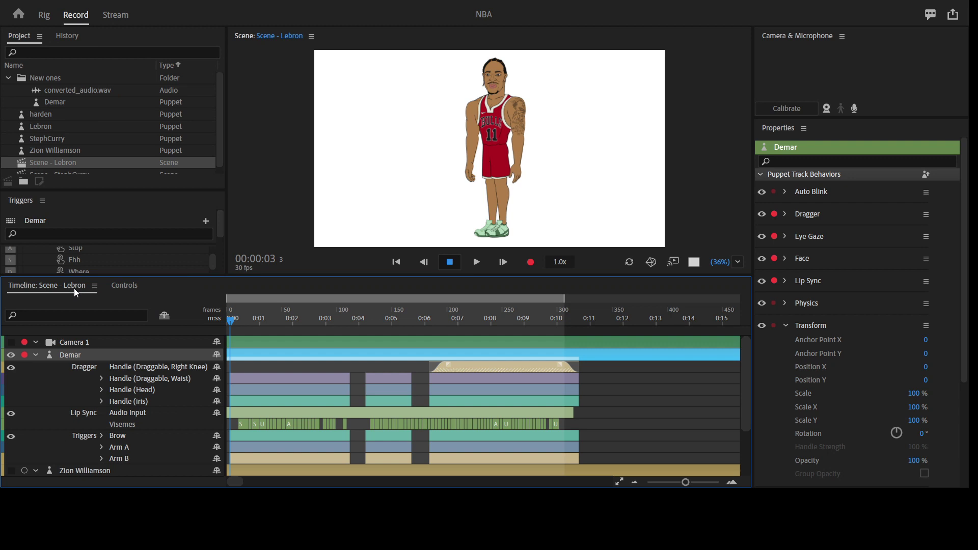
pyautogui.click(131, 287)
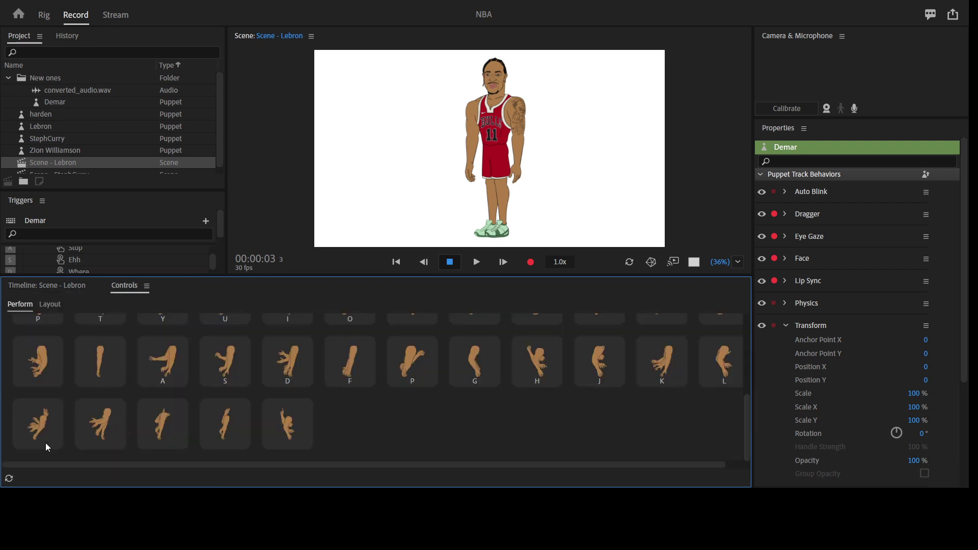
pyautogui.click(38, 354)
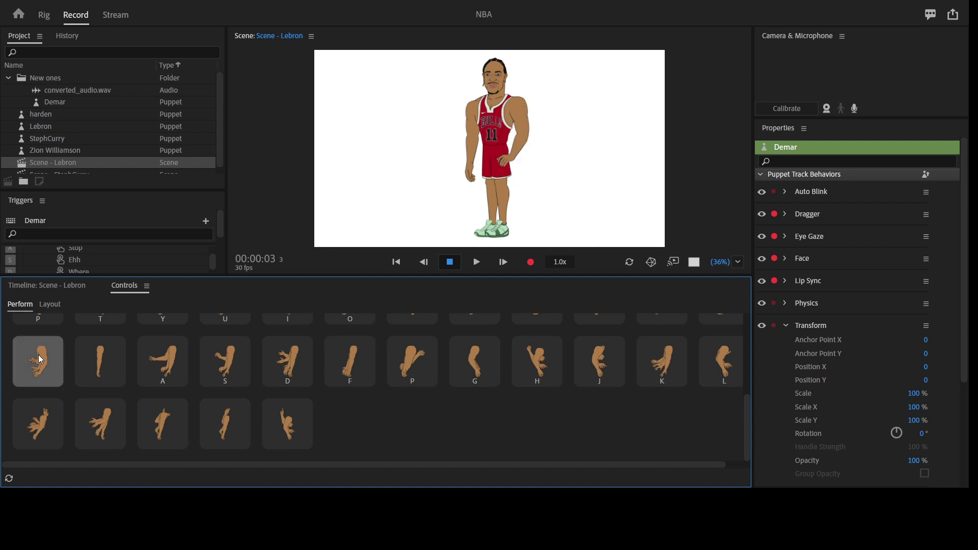
pyautogui.click(38, 355)
pyautogui.click(47, 412)
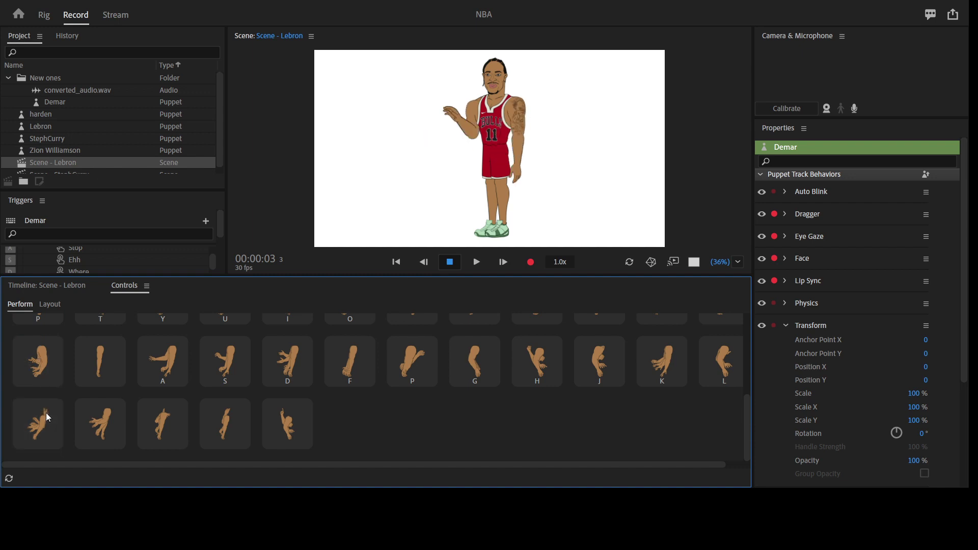
pyautogui.click(121, 424)
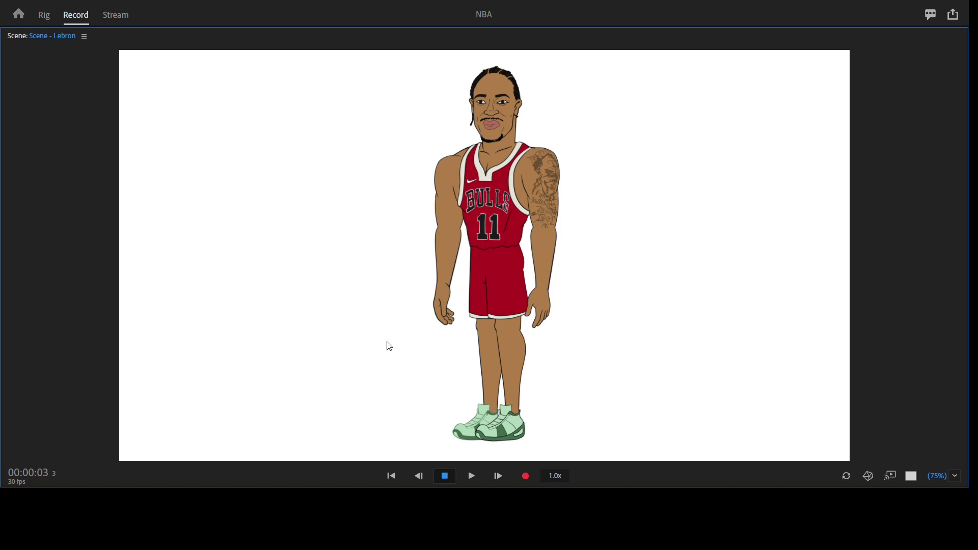
# Play the animation in the enlarged scene view and scrub its opening, leaving the playhead at frame 6
pyautogui.press('space')
pyautogui.press('`')
pyautogui.moveTo(253, 319)
pyautogui.mouseDown()
pyautogui.moveTo(224, 319)
pyautogui.moveTo(240, 317)
pyautogui.mouseUp()
pyautogui.click(245, 319)
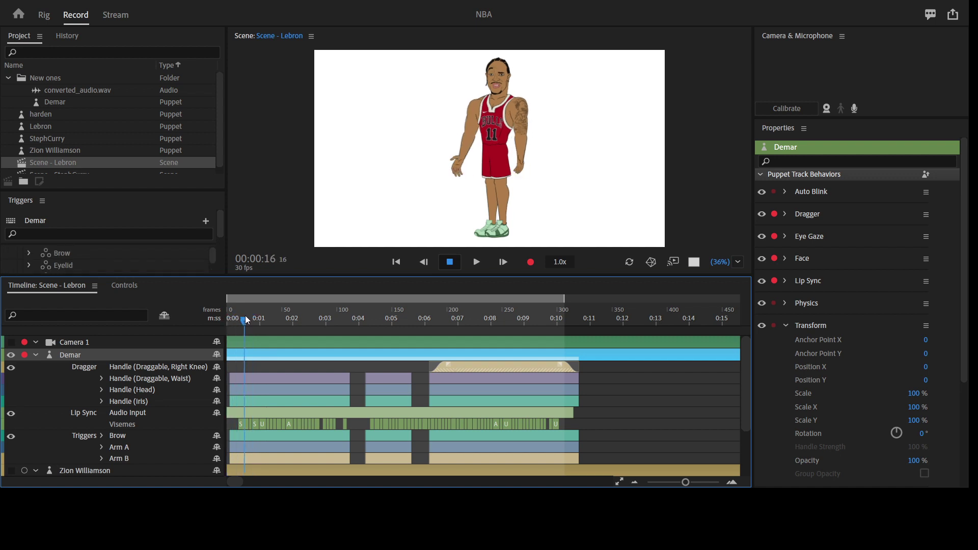
pyautogui.click(236, 319)
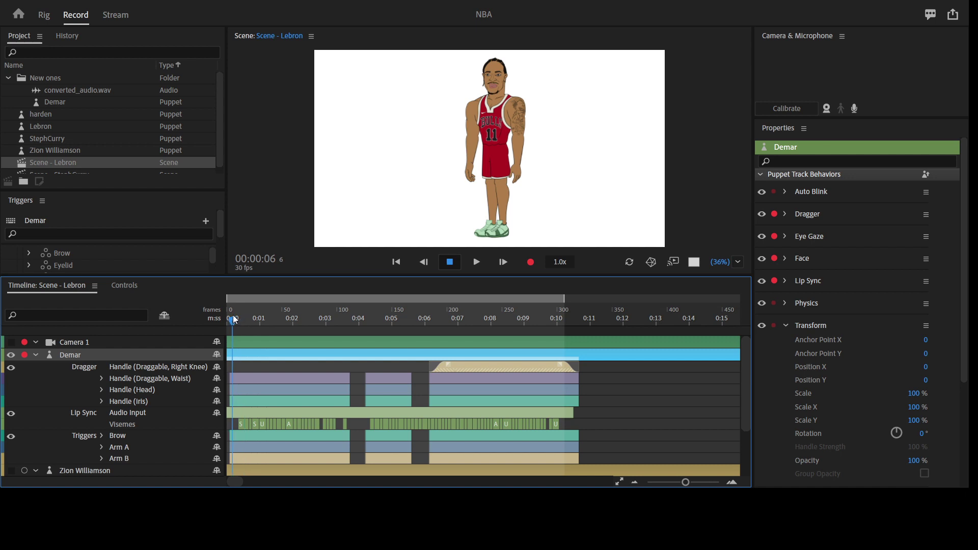